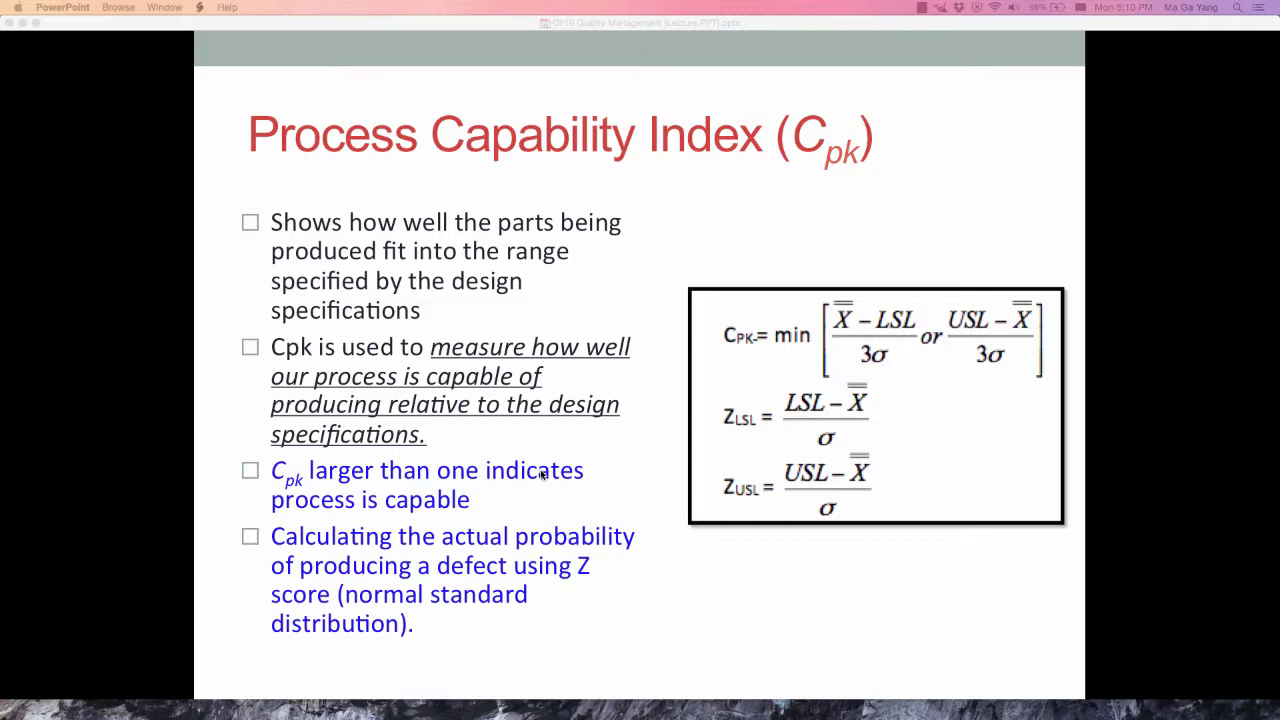
Step: Bring the slideshow showing the Process Capability Index (Cpk) slide to the front
{"action": "left_click", "coordinate": [688, 418]}
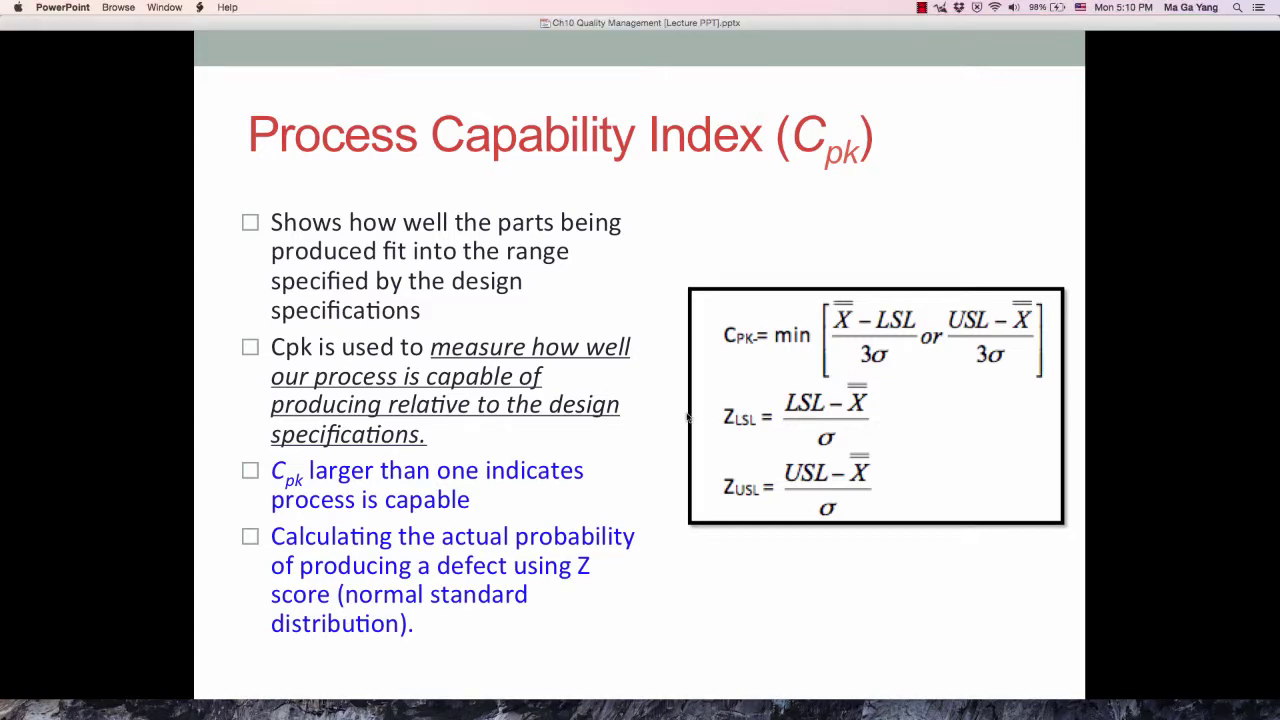
Step: Advance past the aerosol can Cpk example to the slide concluding about 2.4% defective
{"action": "left_click", "coordinate": [688, 418]}
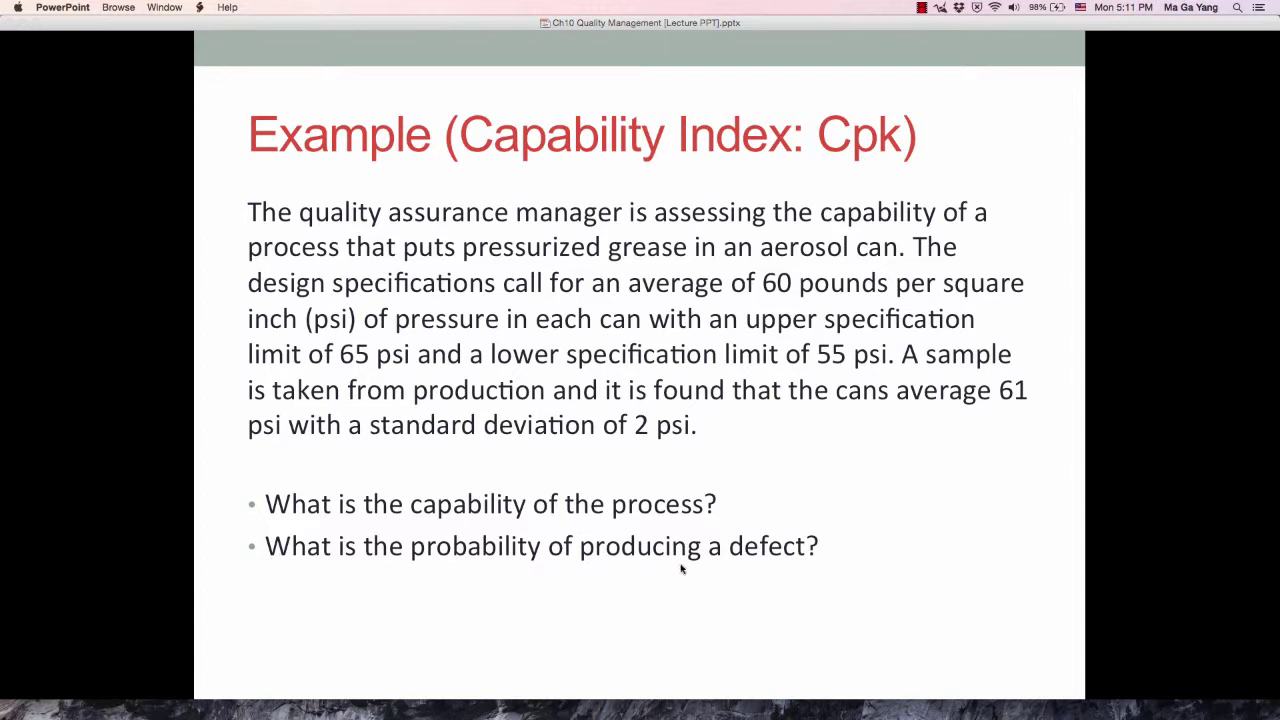
{"action": "left_click", "coordinate": [850, 579]}
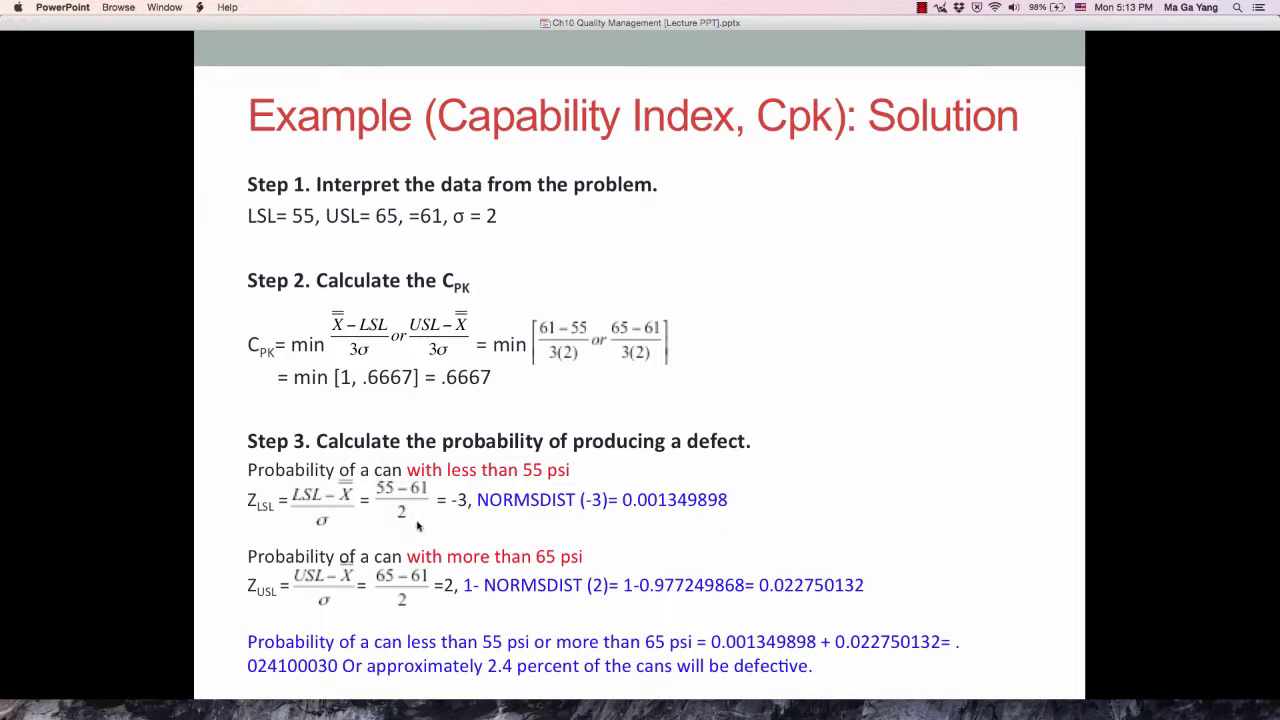
Step: Advance to the standard normal table slide with z = −3.00 and 2.00 circled
{"action": "key", "text": "Right"}
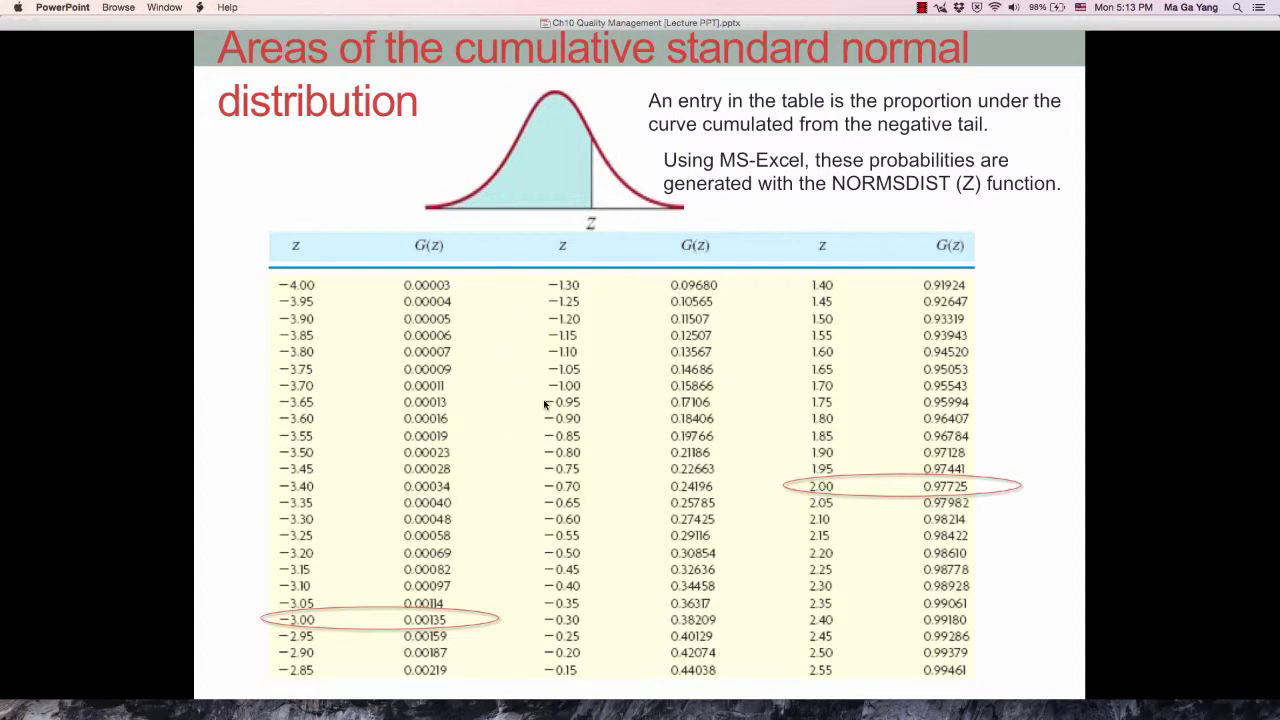
{"action": "key", "text": "Right"}
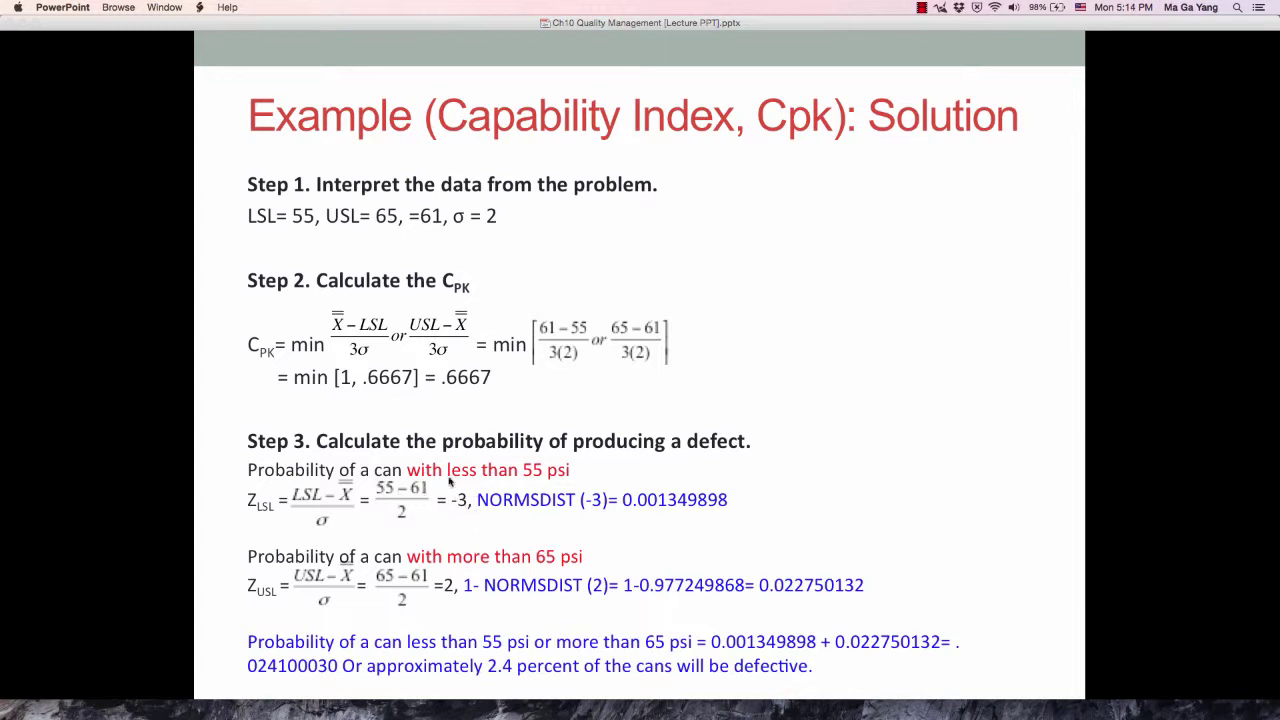
{"action": "key", "text": "Right"}
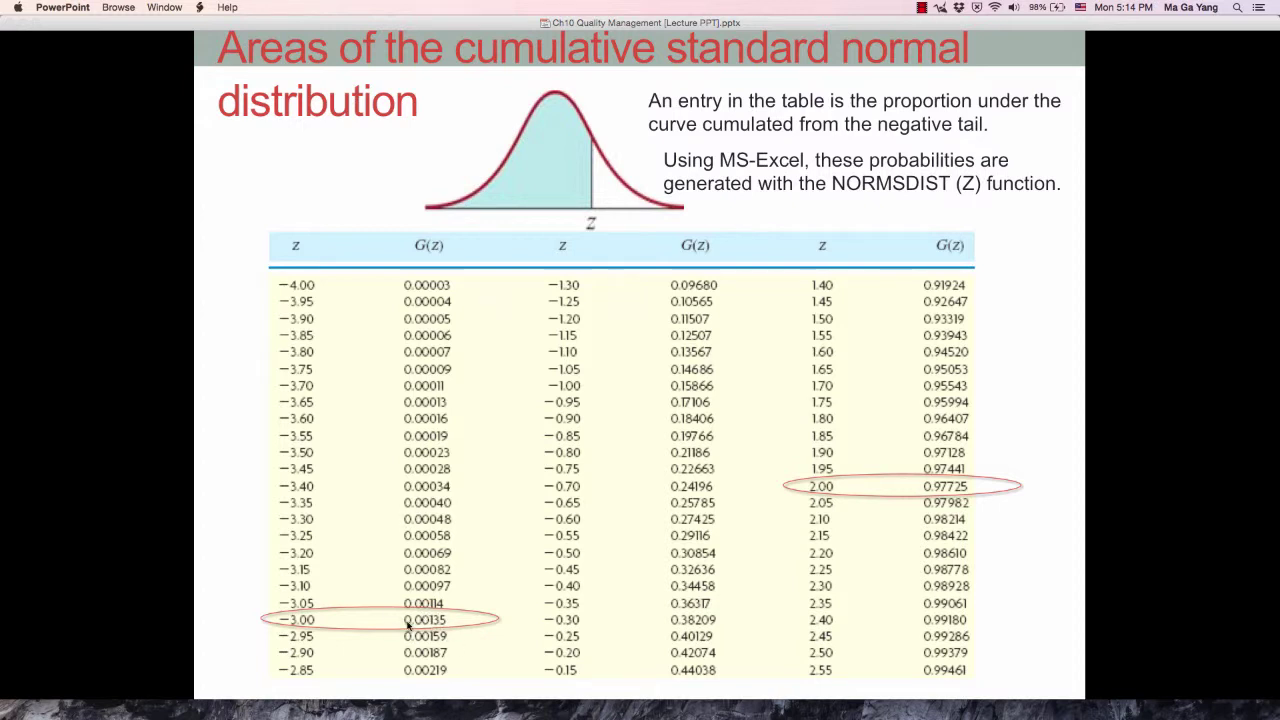
{"action": "key", "text": "Right"}
{"action": "key", "text": "Left"}
{"action": "key", "text": "Left"}
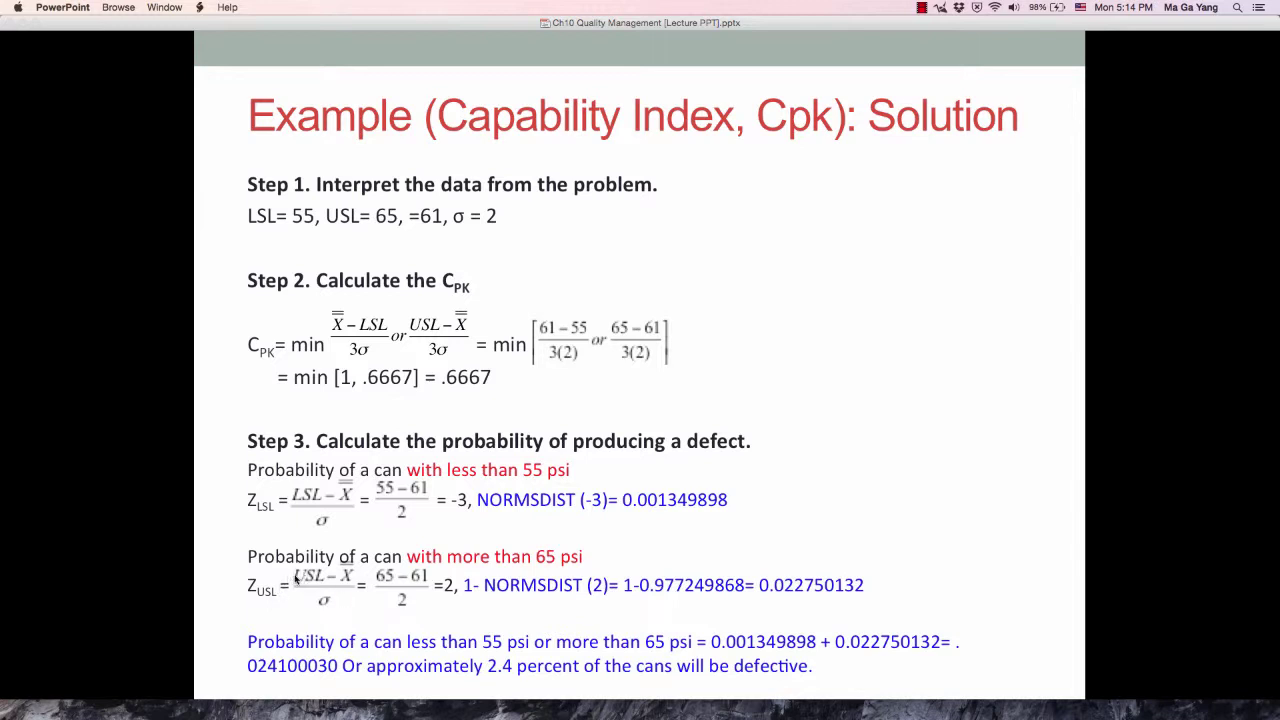
{"action": "left_click", "coordinate": [437, 578]}
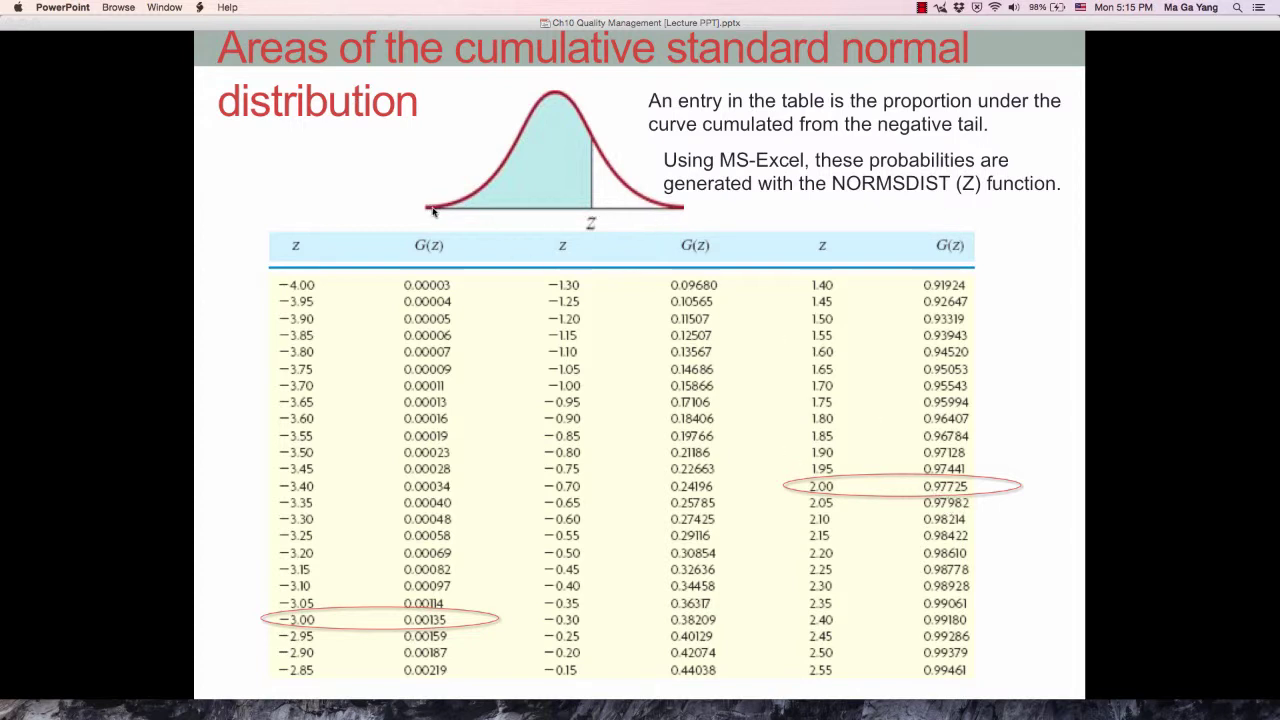
Step: Return to the Cpk solution slide showing the 0.024100030 combined defect probability
{"action": "key", "text": "super+shift+2"}
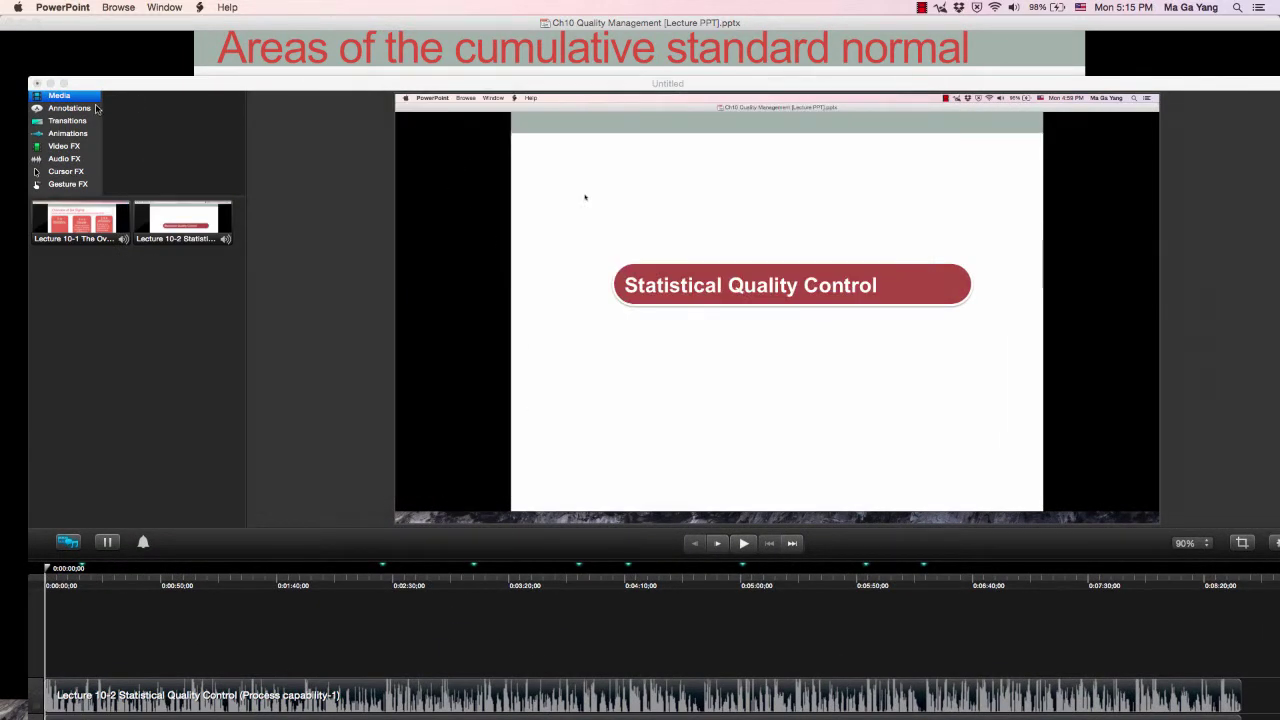
{"action": "left_click", "coordinate": [36, 83]}
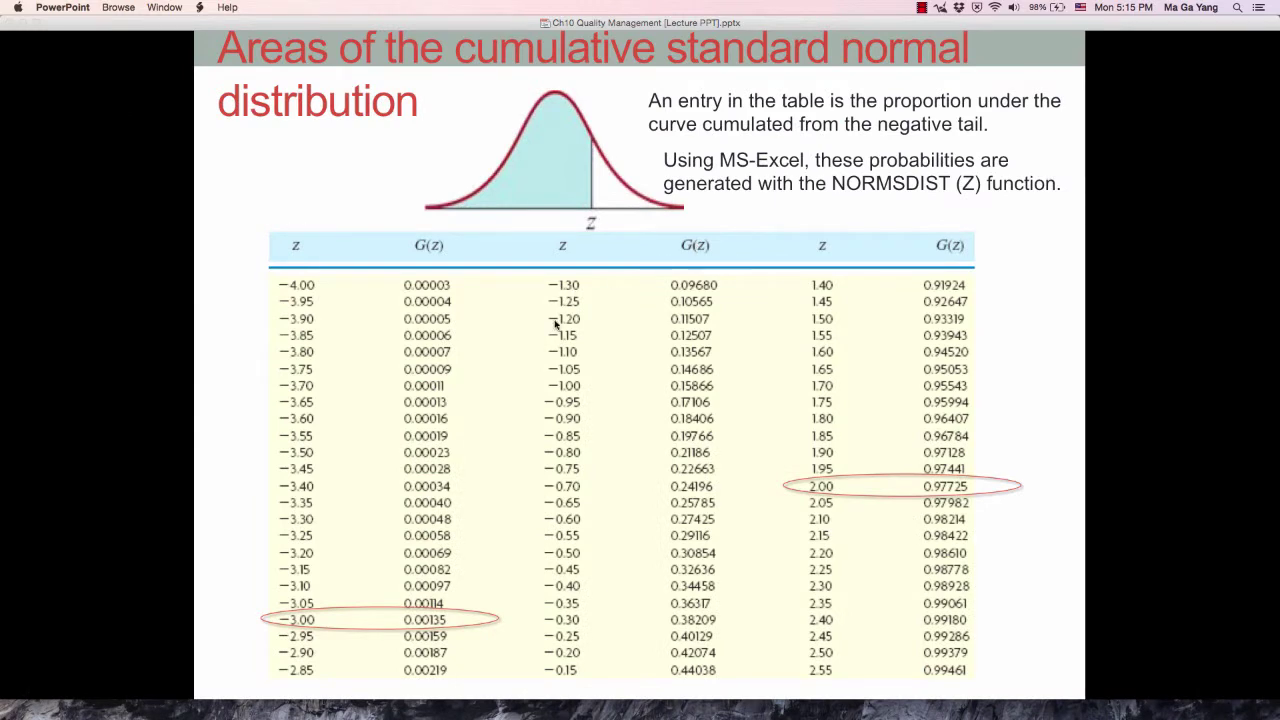
{"action": "left_click", "coordinate": [555, 323]}
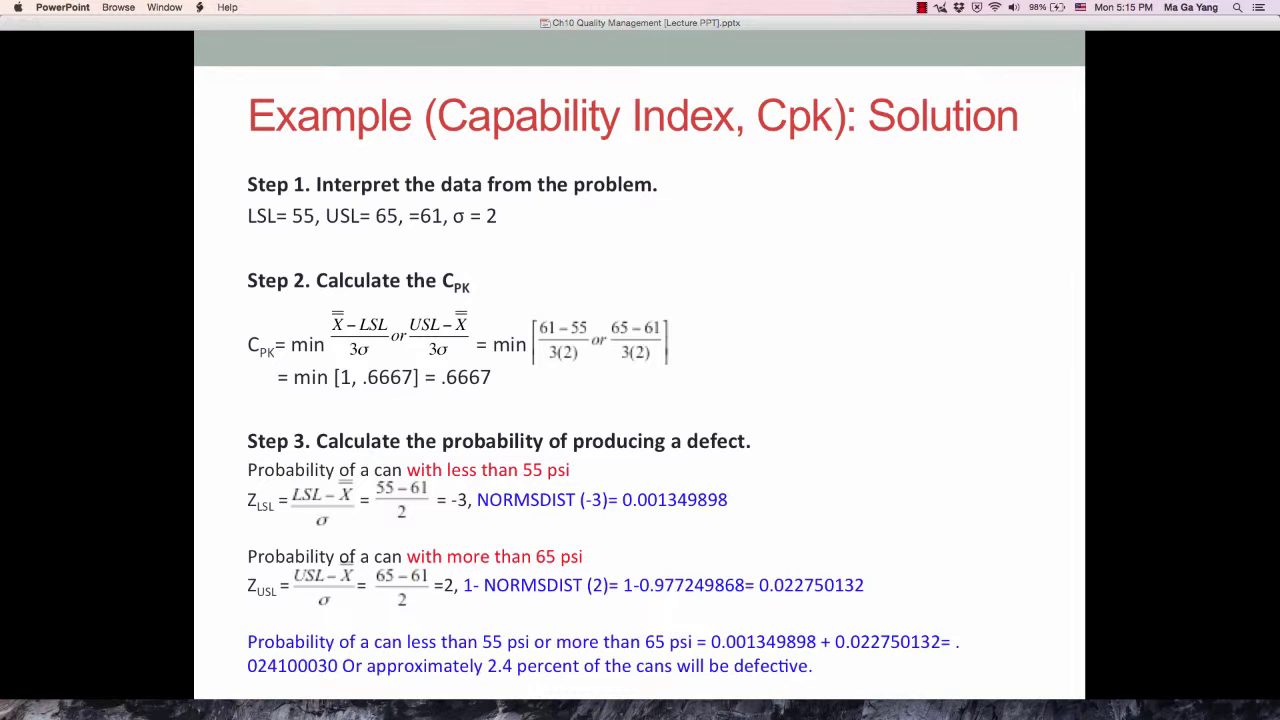
Step: Bring the Excel workbook forward and move it to the right side of the screen
{"action": "key", "text": "ctrl+Up"}
{"action": "key", "text": "ctrl+Up"}
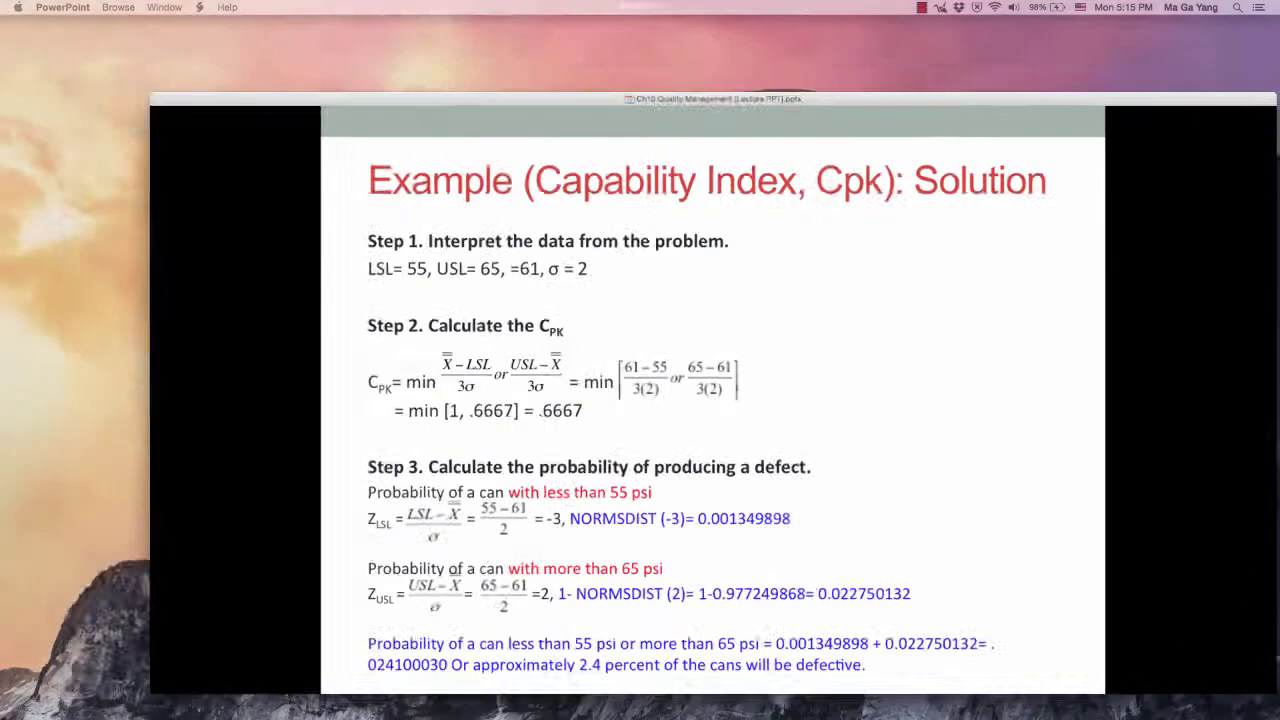
{"action": "key", "text": "super+Tab"}
{"action": "left_click_drag", "start_coordinate": [425, 42], "coordinate": [983, 45]}
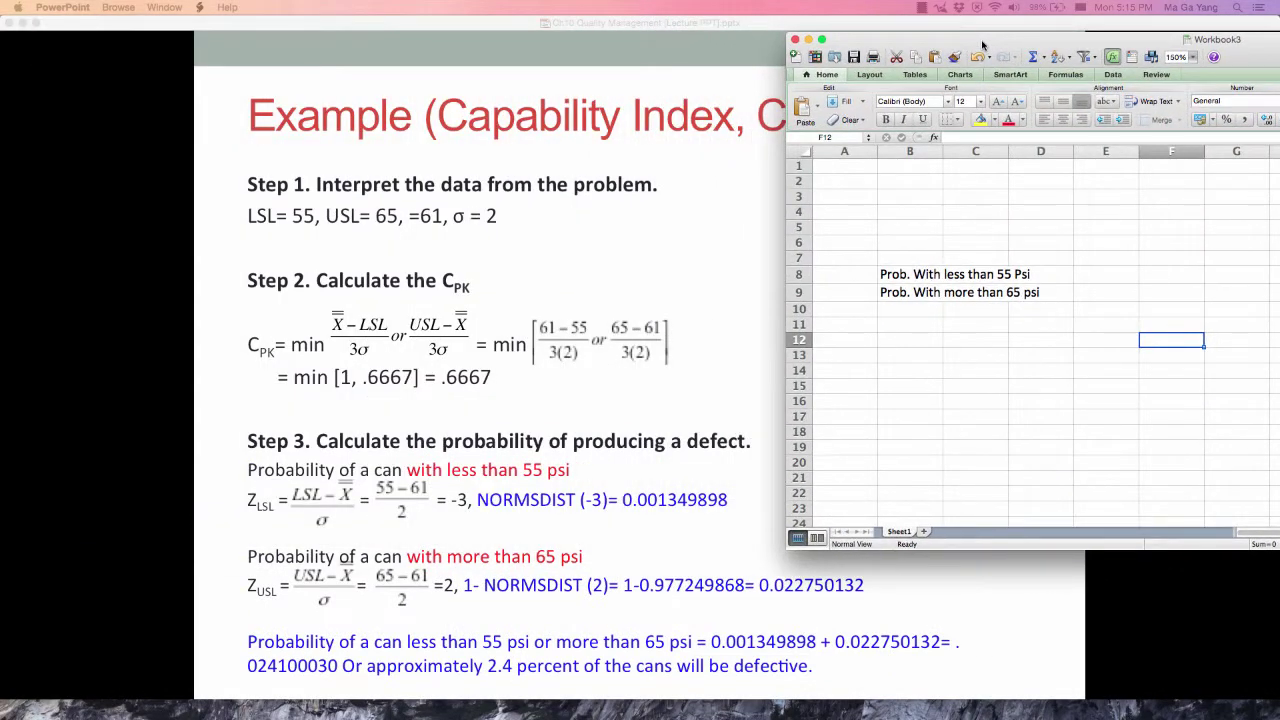
Step: Enter =NORMSDIST(-3) in E8 to get 0.0013499 for below 55 psi
{"action": "left_click", "coordinate": [1118, 276]}
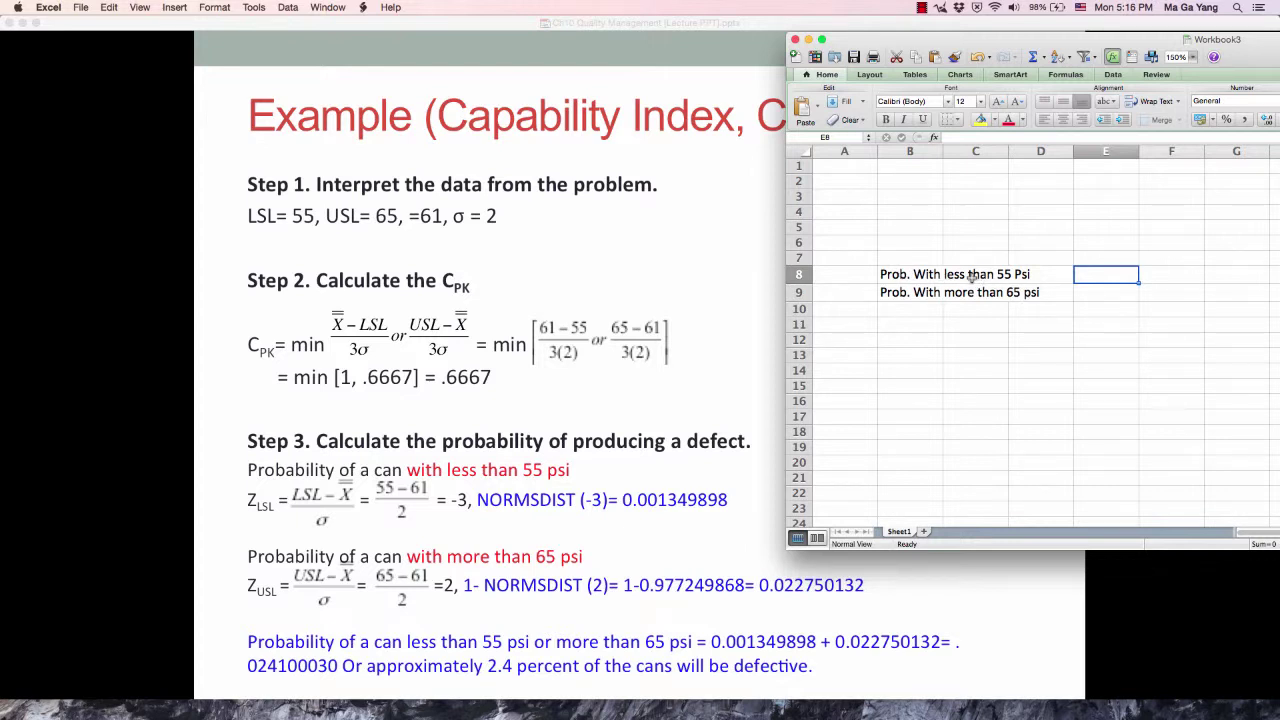
{"action": "type", "text": "=NORMSDIST"}
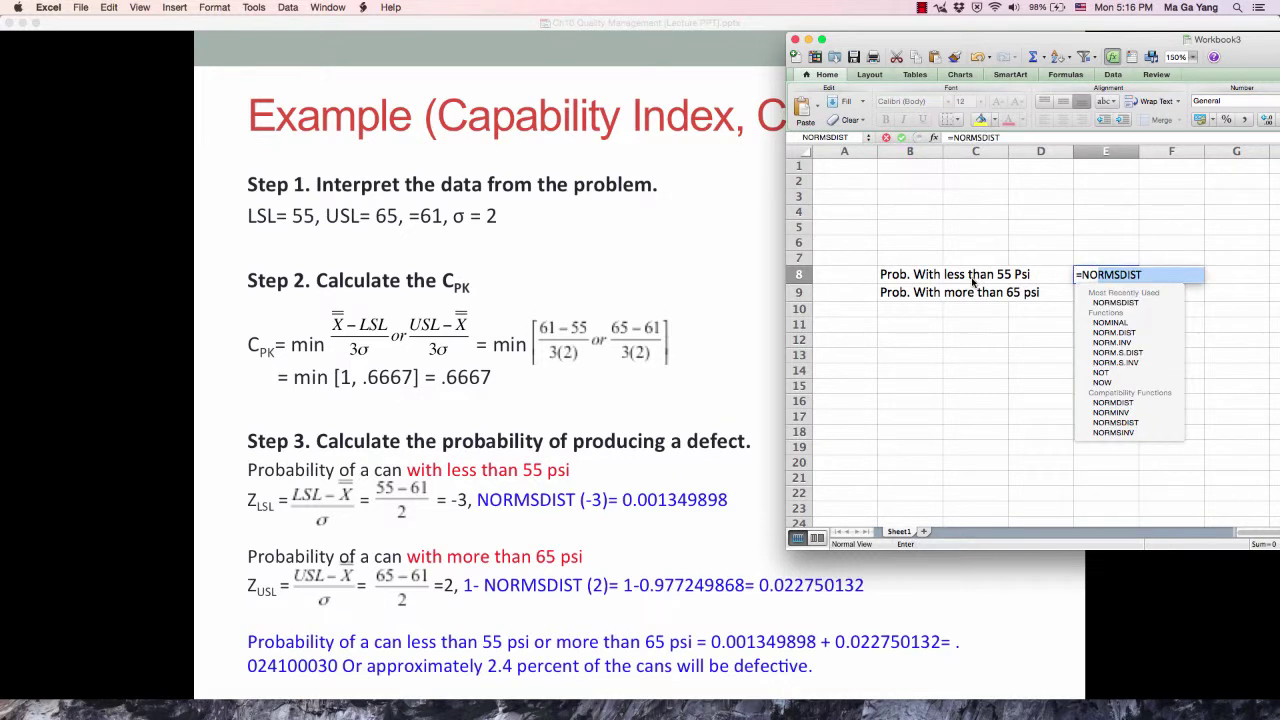
{"action": "double_click", "coordinate": [1116, 301]}
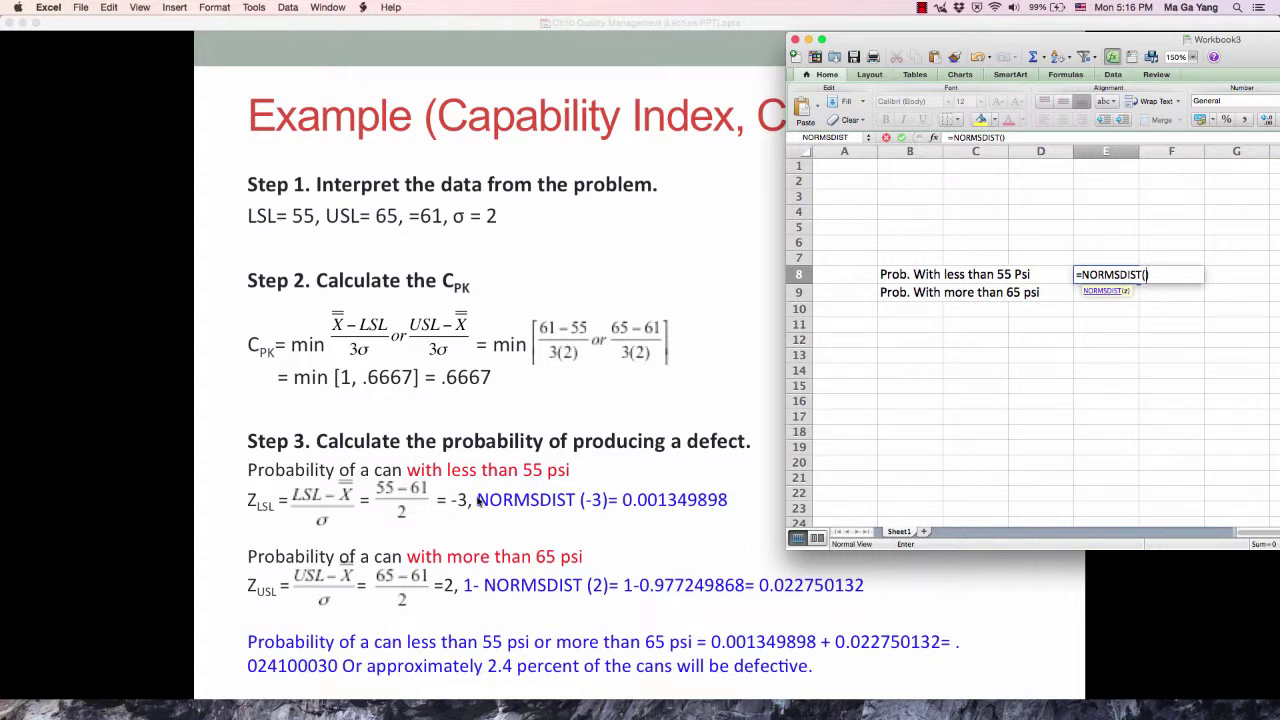
{"action": "type", "text": "-3"}
{"action": "key", "text": "Return"}
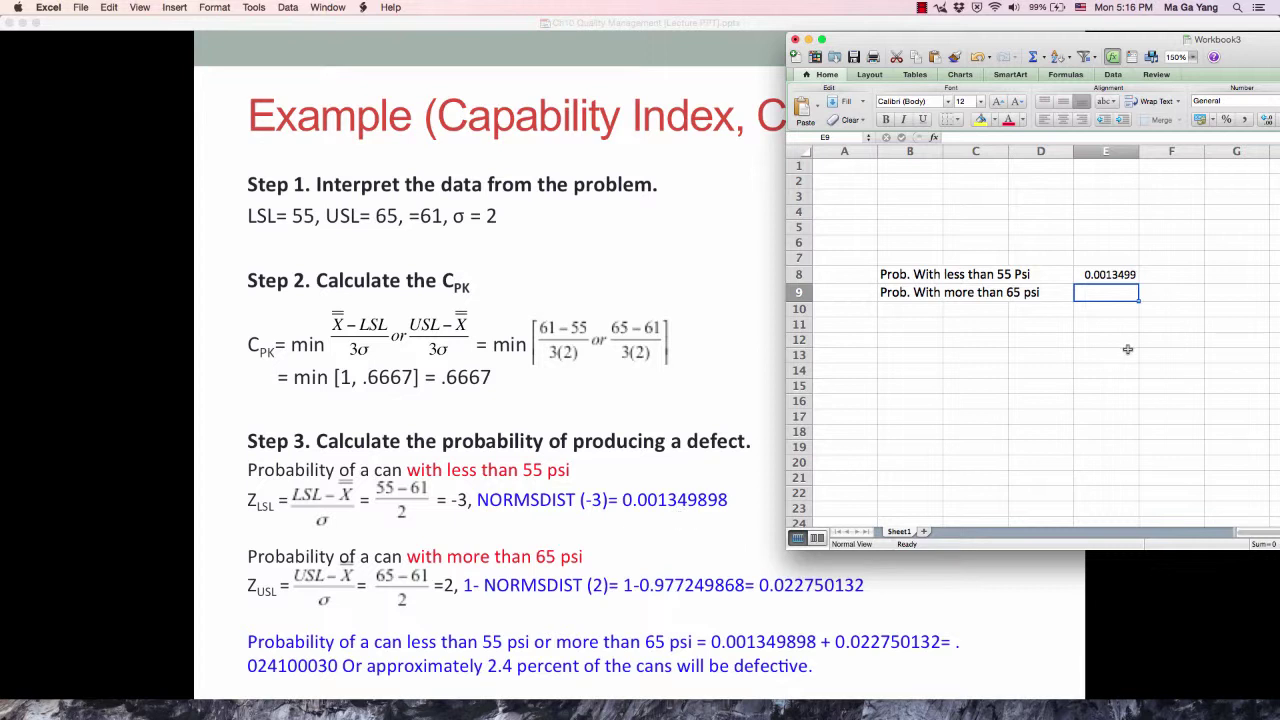
Step: Enter the upper-tail formula =1-NORMSDIST(2) in E9, returning 0.02275013 for above 65 psi
{"action": "type", "text": "="}
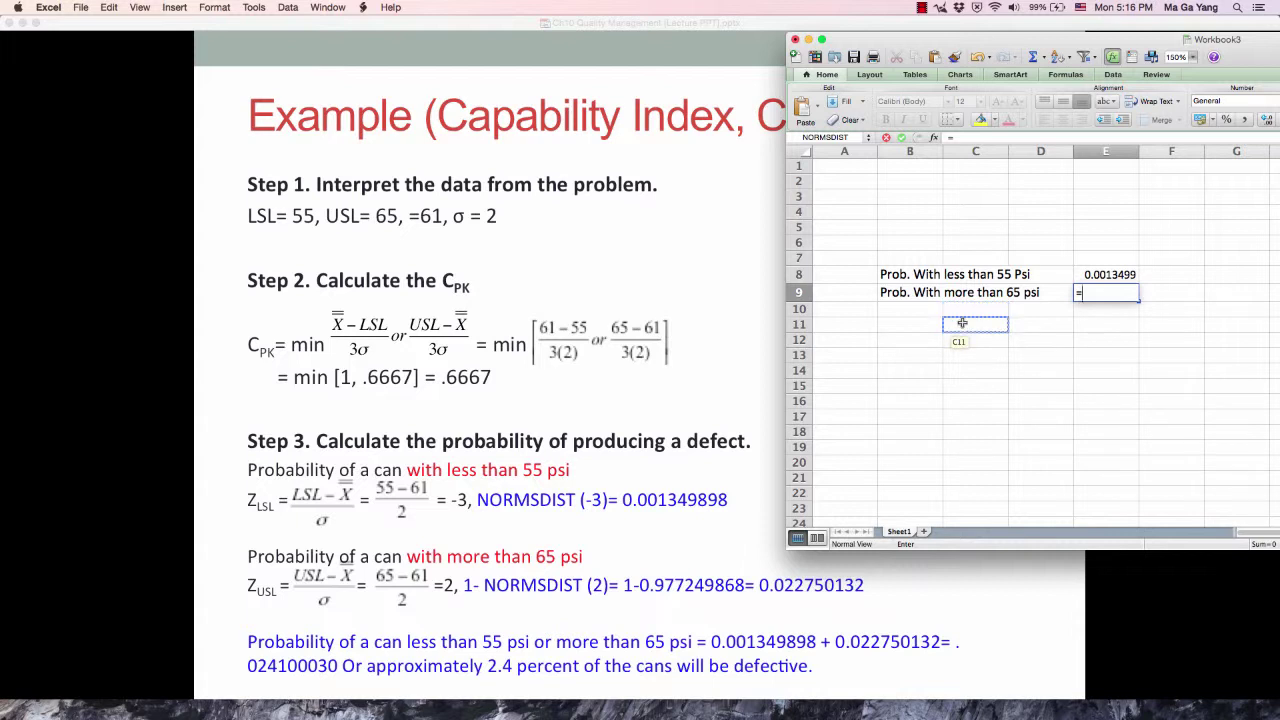
{"action": "type", "text": "1-NO"}
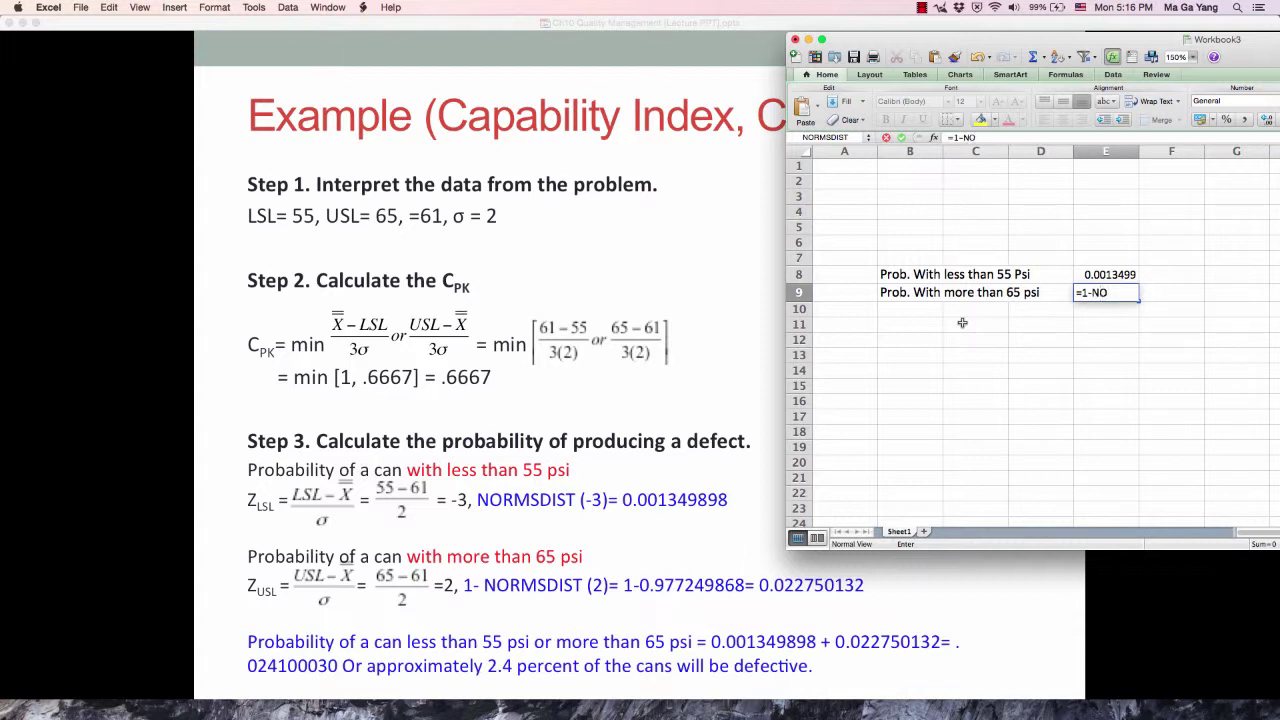
{"action": "type", "text": "RMSDIST("}
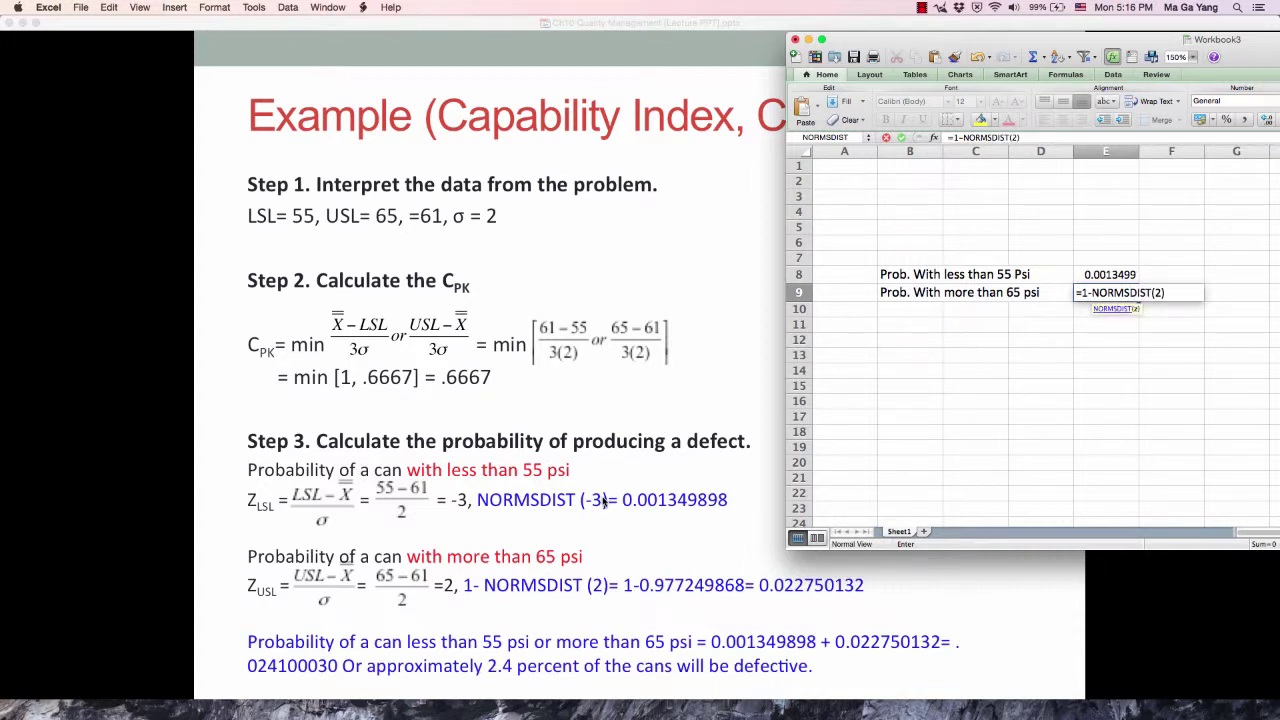
{"action": "type", "text": "2)"}
{"action": "key", "text": "Return"}
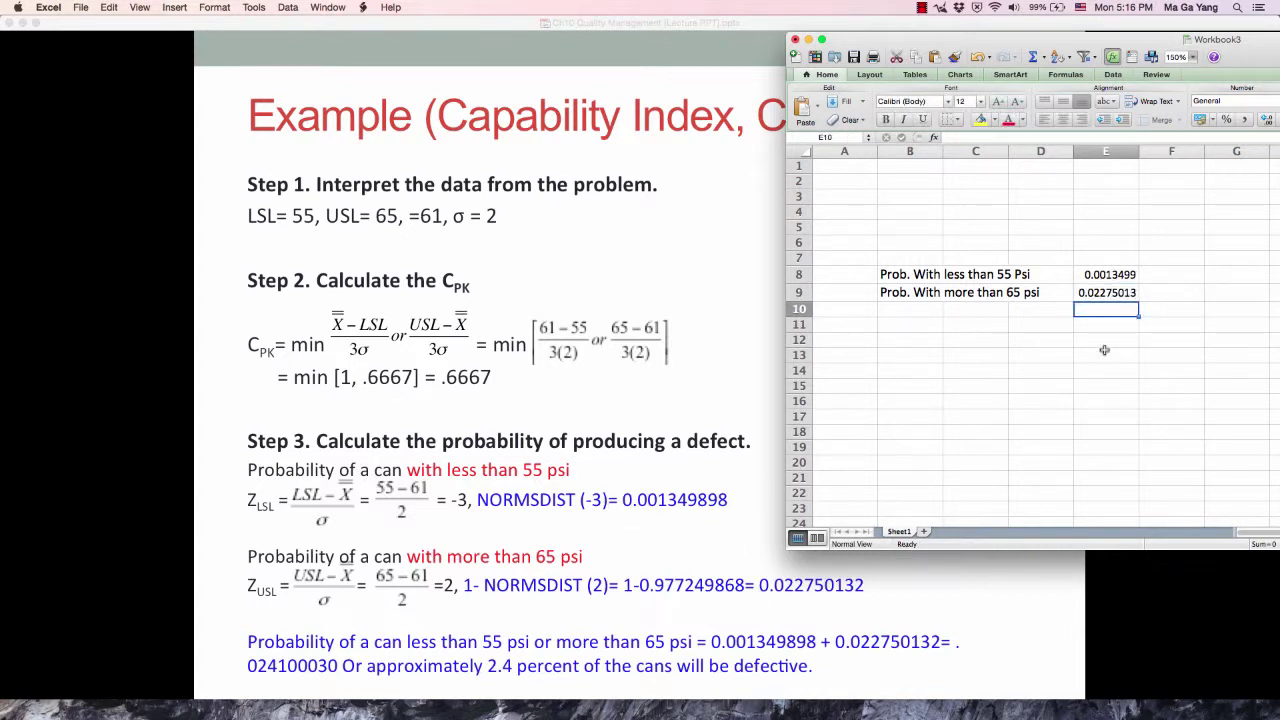
Step: AutoSum E8:E10 to 0.02410003, note '2.4% DEFECT' in E11, and return to the slides
{"action": "left_click_drag", "start_coordinate": [1102, 279], "coordinate": [1105, 312]}
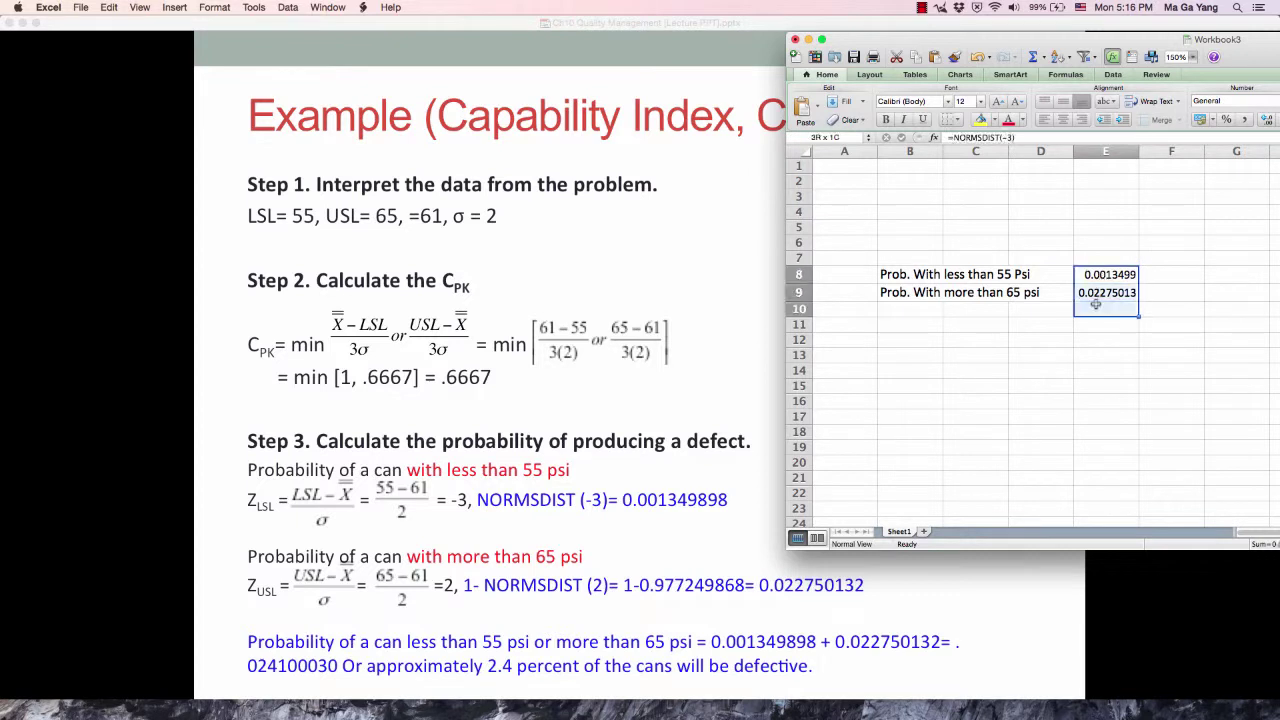
{"action": "left_click", "coordinate": [1038, 61]}
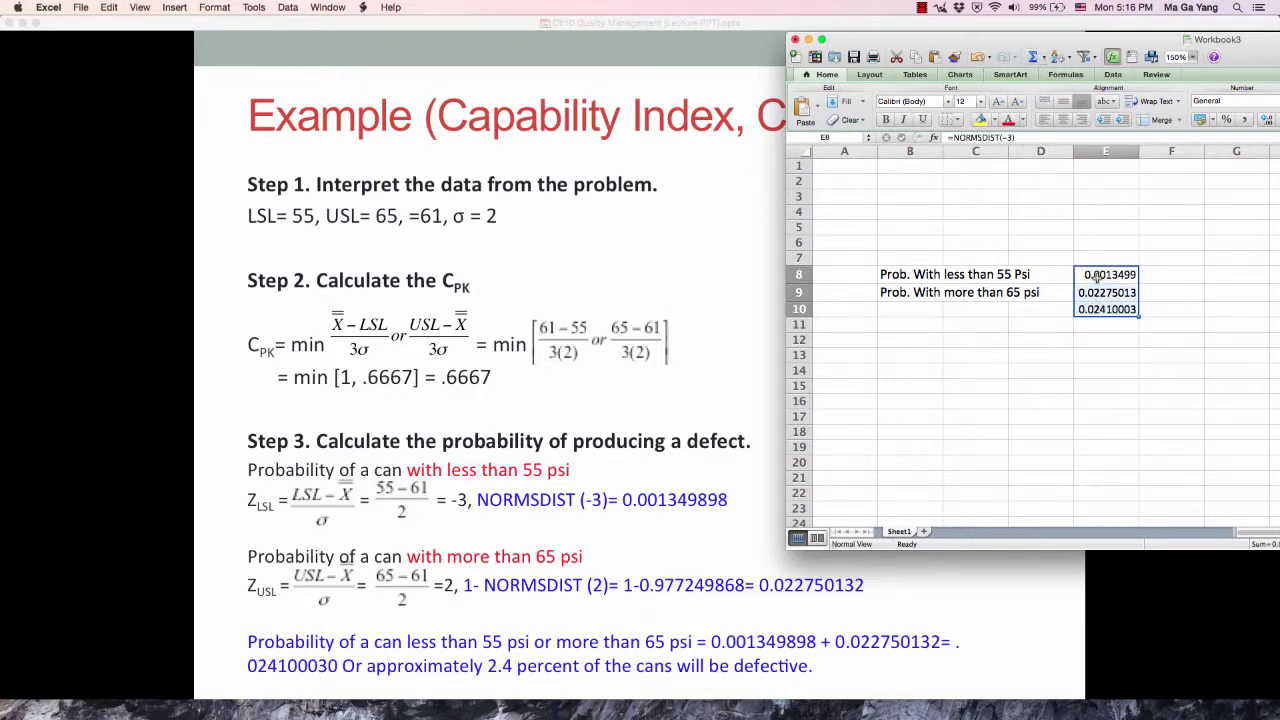
{"action": "left_click", "coordinate": [1105, 327]}
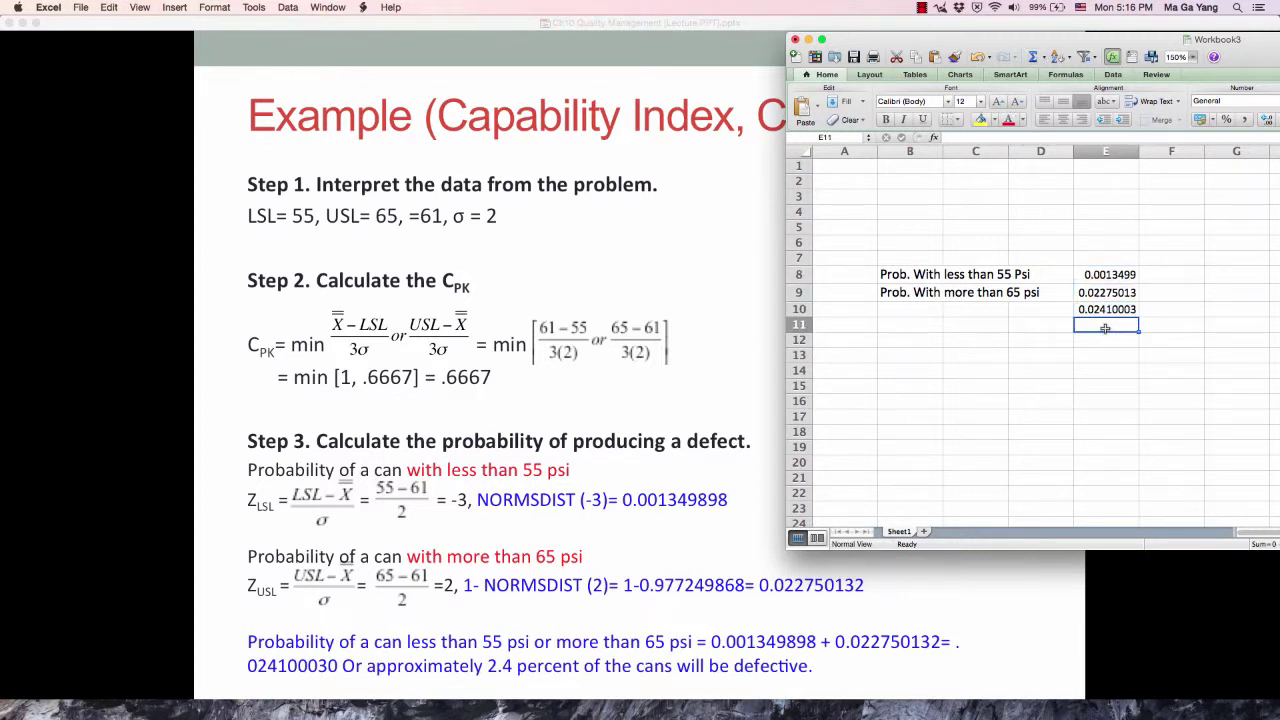
{"action": "type", "text": "2.4%"}
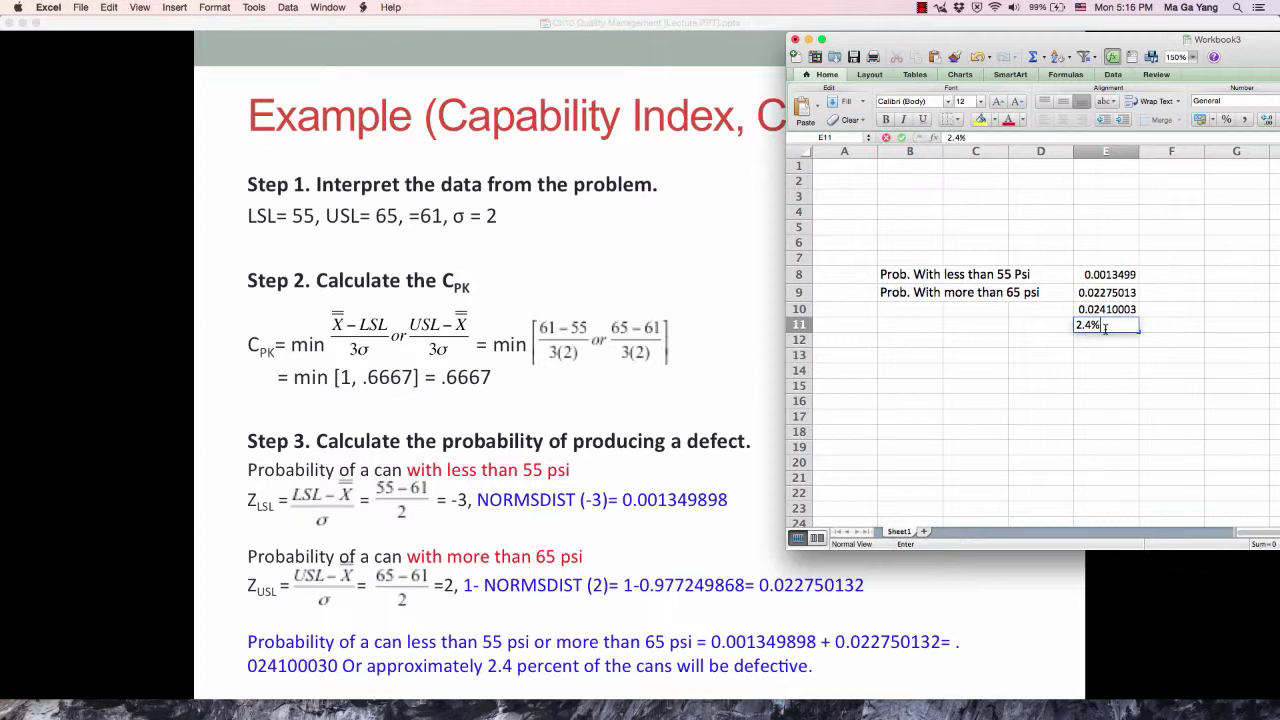
{"action": "type", "text": " DEFECT"}
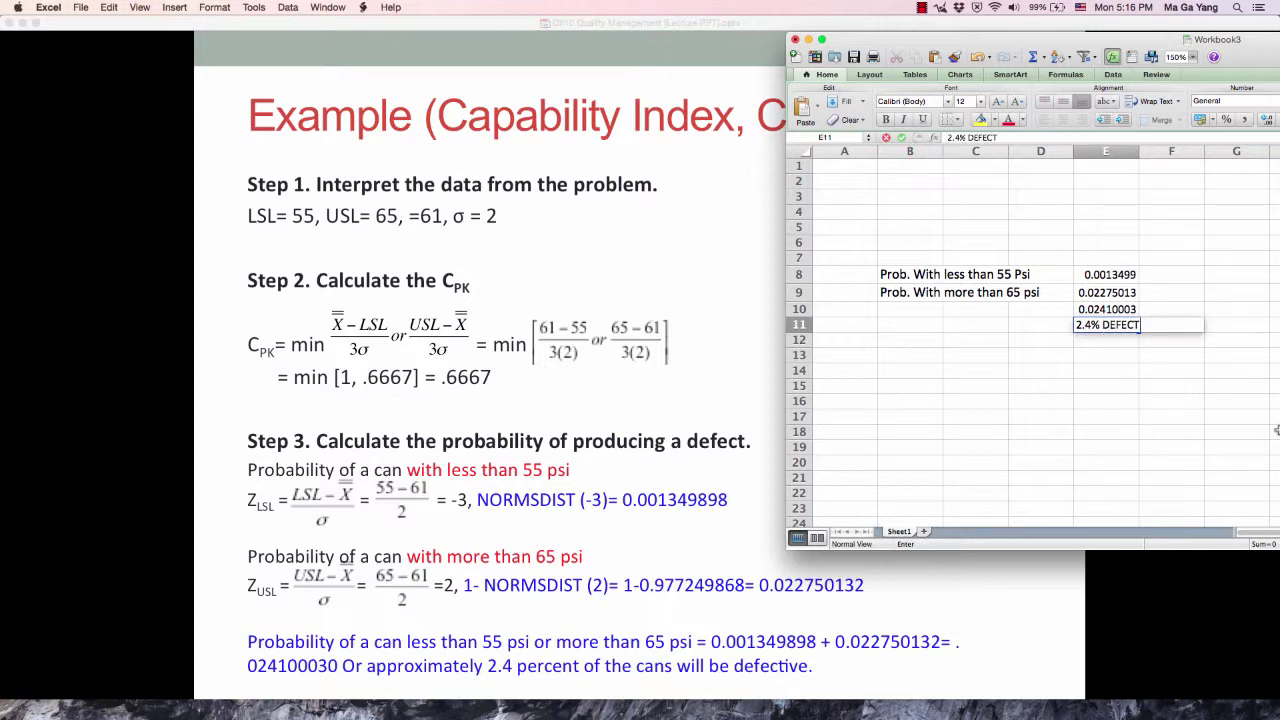
{"action": "left_click", "coordinate": [1104, 414]}
{"action": "left_click", "coordinate": [1110, 328]}
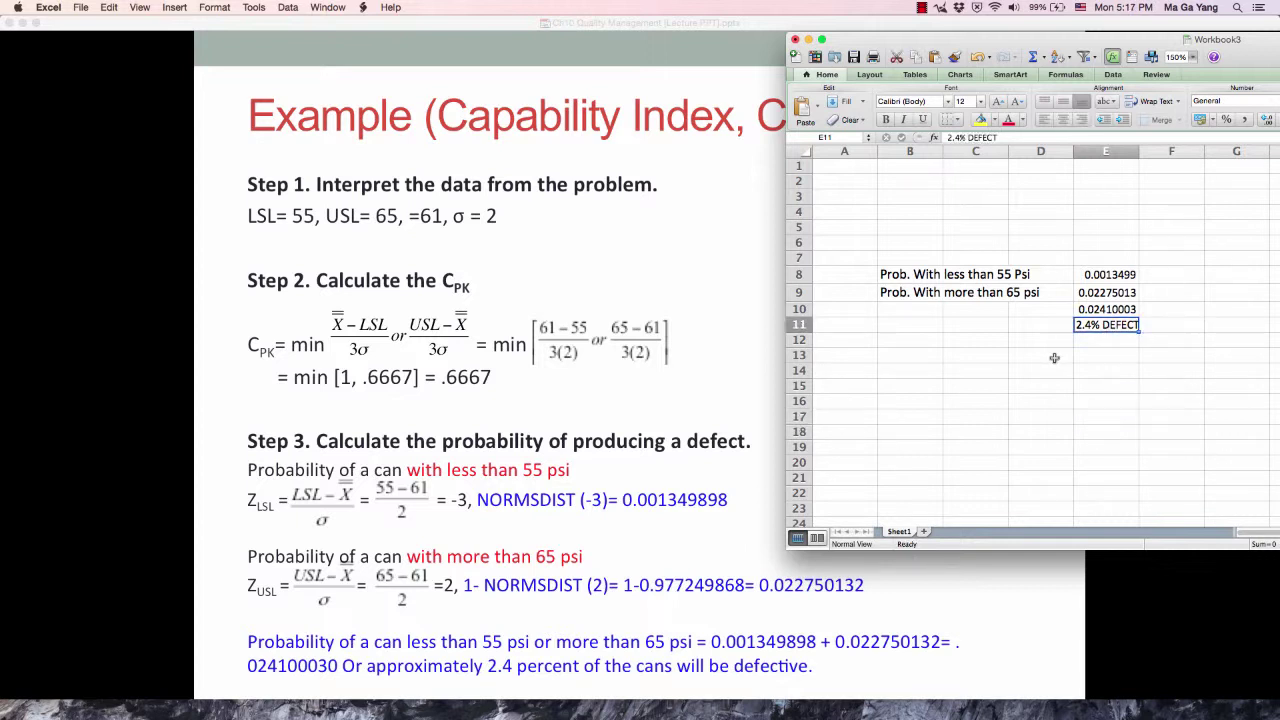
{"action": "left_click", "coordinate": [669, 412]}
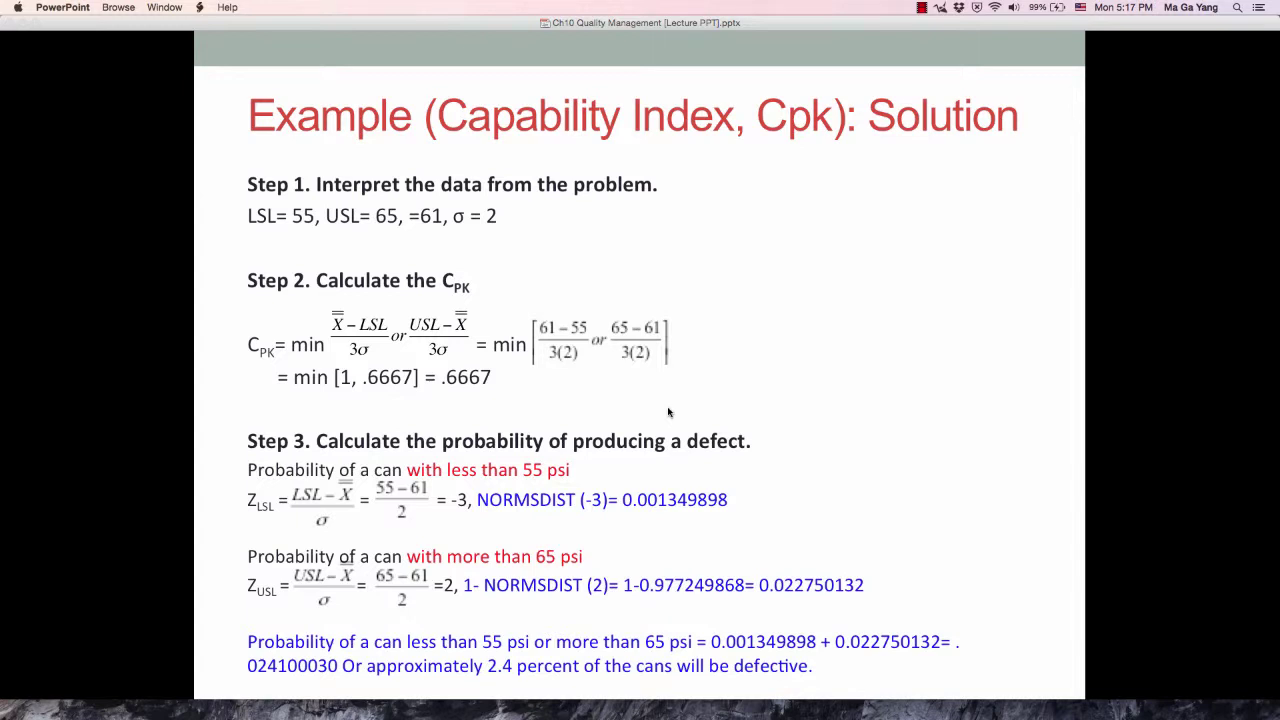
Step: Advance two slides to the title-only Additional problem (Capability Index- Cpk) slide
{"action": "key", "text": "Right"}
{"action": "key", "text": "Right"}
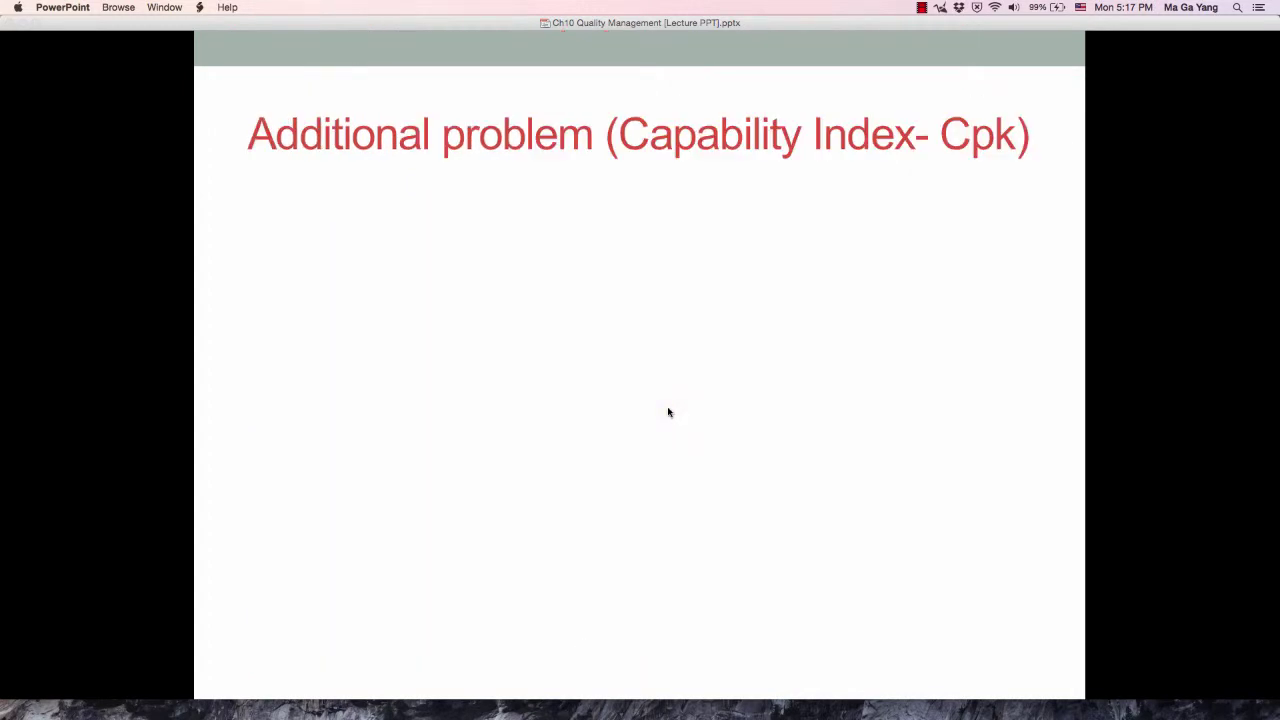
{"action": "key", "text": "Right"}
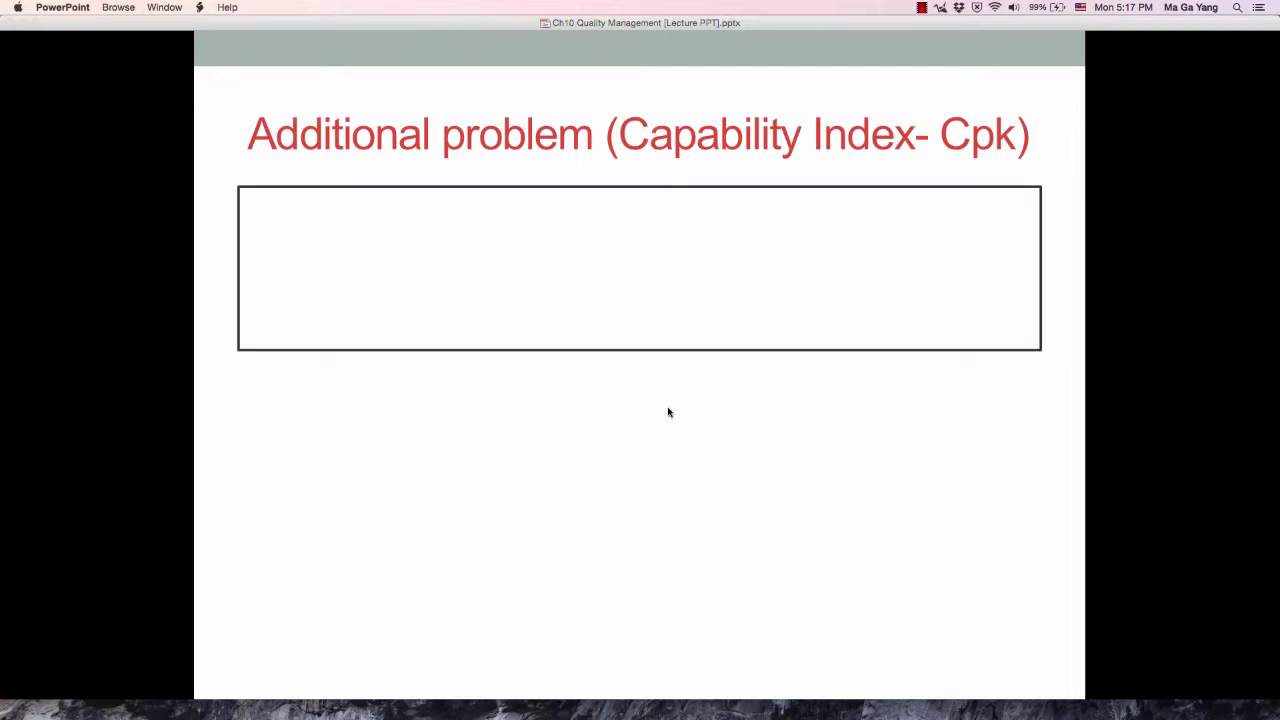